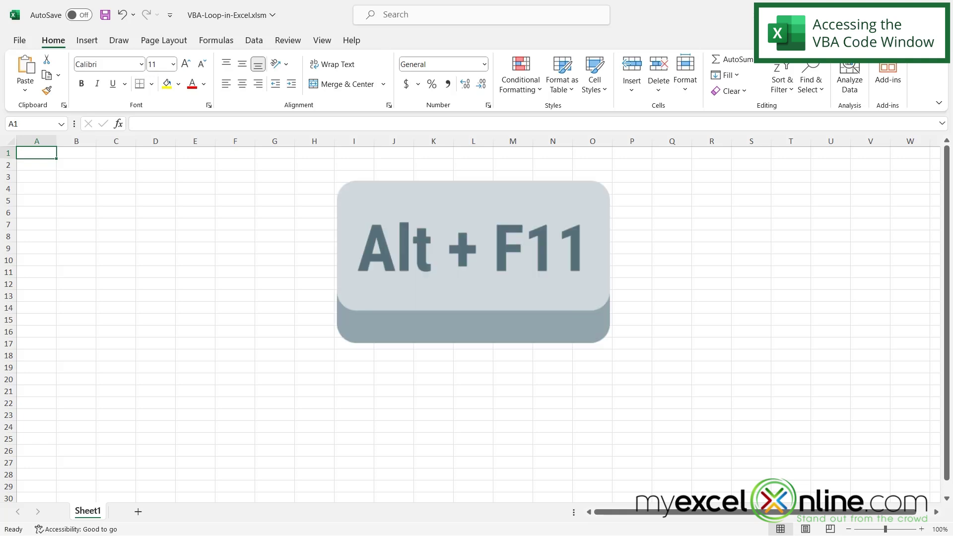
# Bring up the VBA editor with Alt+F11 and insert a new Module1.
pyautogui.hotkey('alt', 'F11')
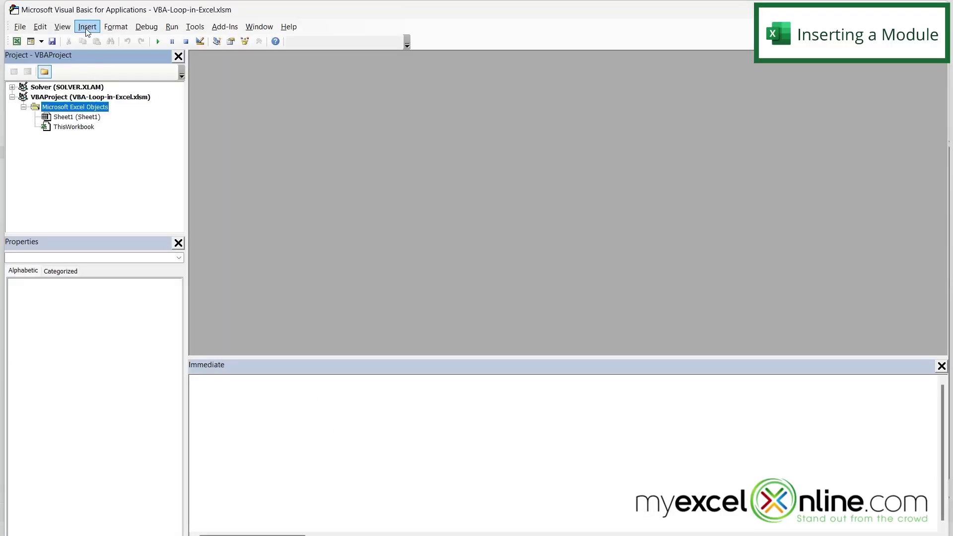
pyautogui.click(87, 26)
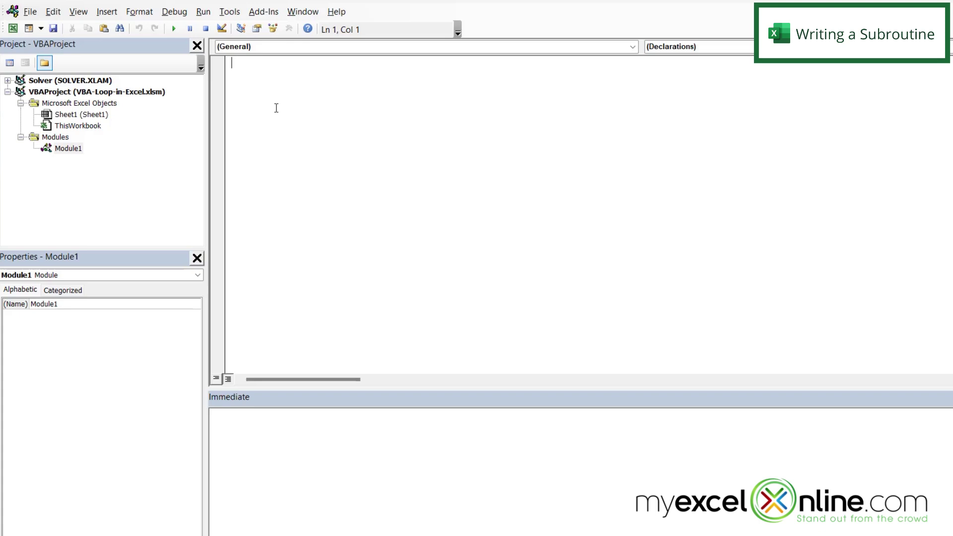
pyautogui.write('sub')
pyautogui.write('Inse')
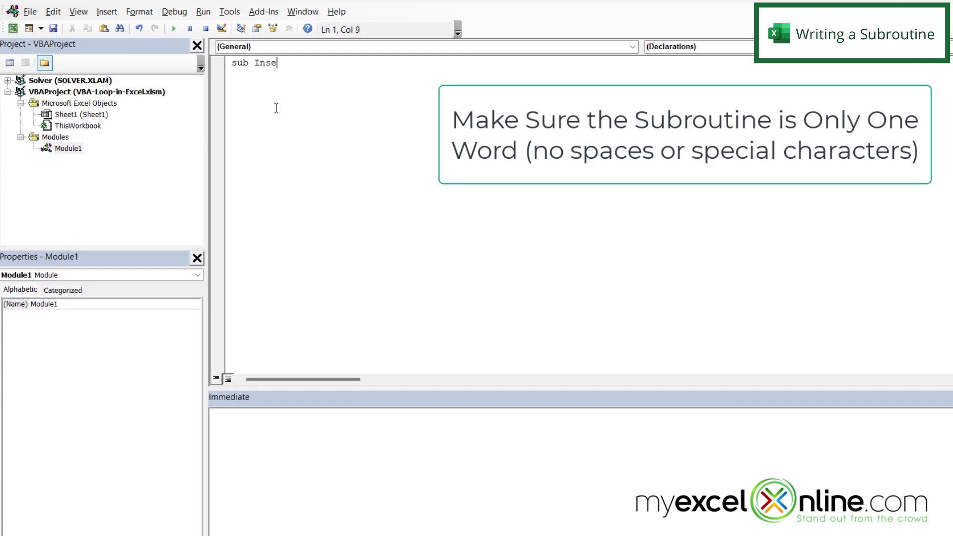
pyautogui.write('rtSerialNumb')
pyautogui.write('ers')
# Create the Sub InsertSerialNumbers ... End Sub shell with an indented body line.
pyautogui.press('Return')
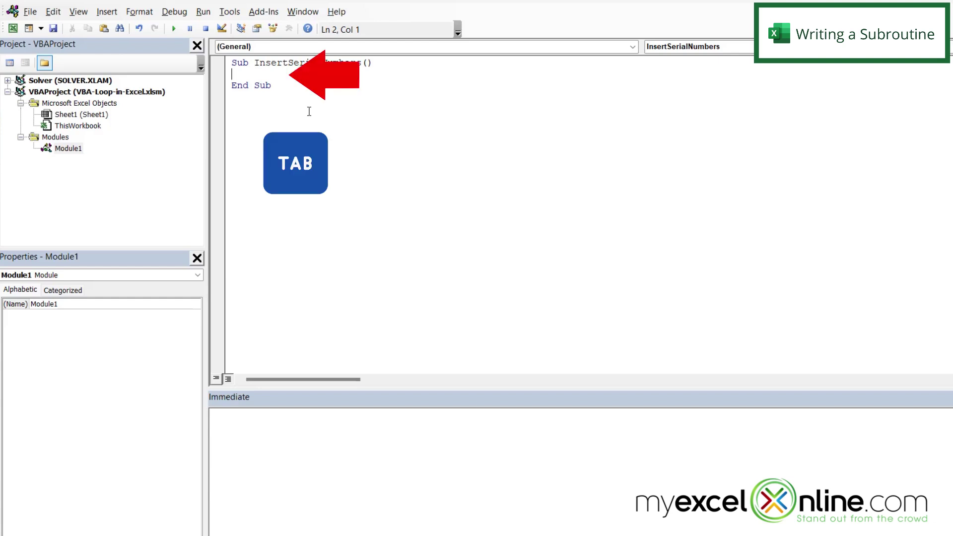
pyautogui.press('Tab')
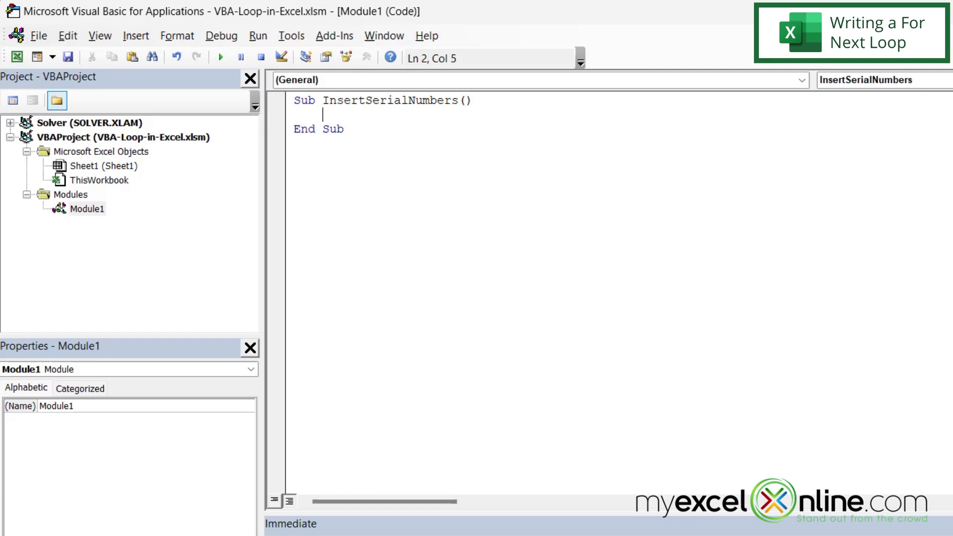
pyautogui.write('dim')
pyautogui.write('i as')
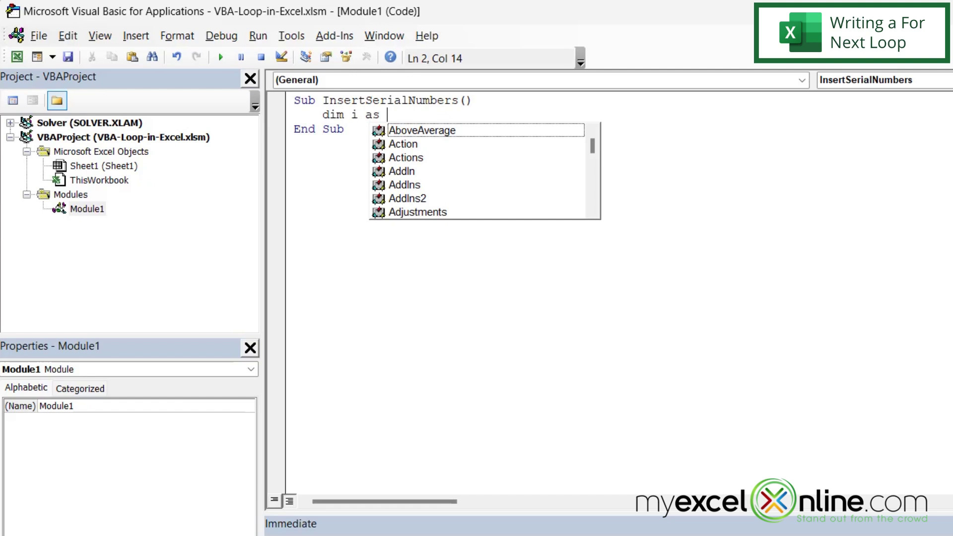
pyautogui.write('int')
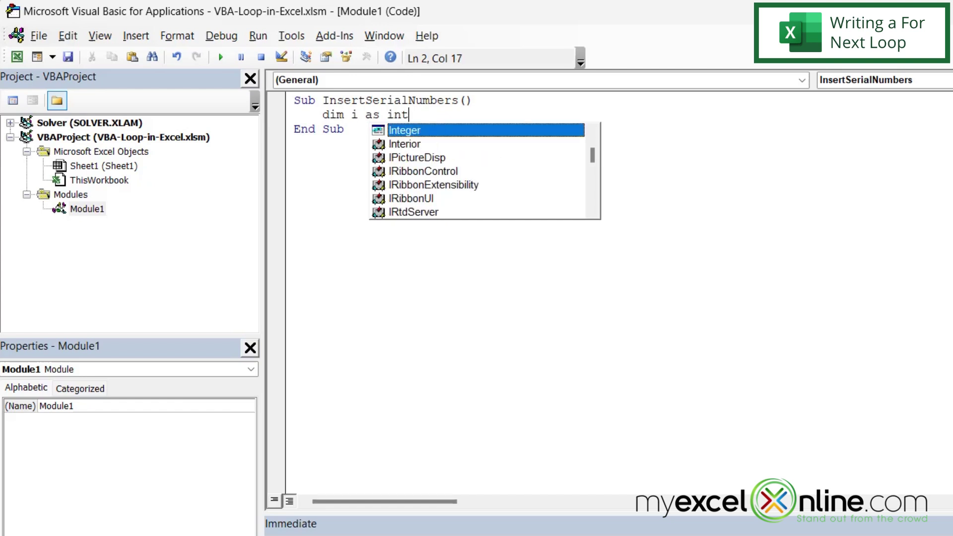
pyautogui.write('ege')
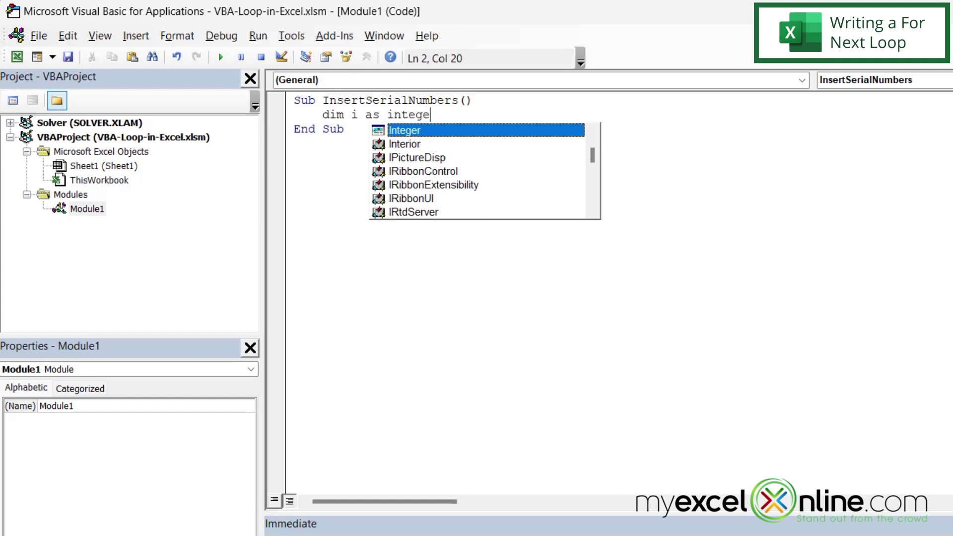
pyautogui.write('r')
# Declare Dim i As Integer as the subroutine's first line.
pyautogui.press('Return')
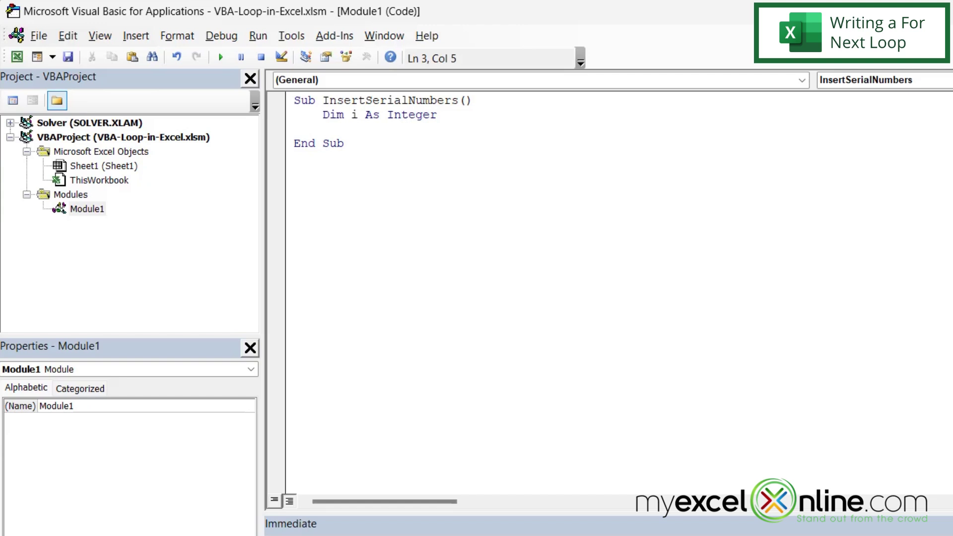
pyautogui.write('for ')
pyautogui.write('i=')
pyautogui.write('1 to 10')
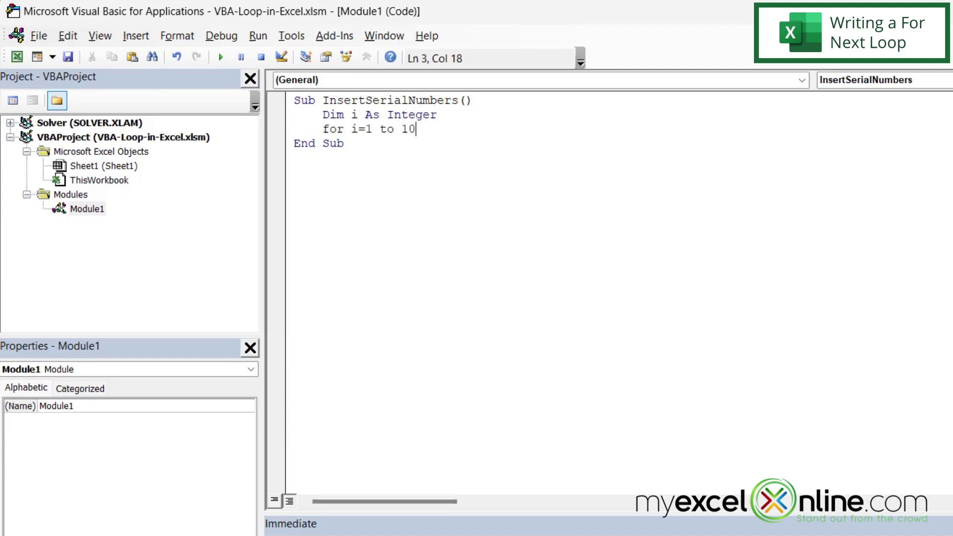
# Write For i = 1 To 10, Cells(i, 1).Value = i, and Next i.
pyautogui.press('Return')
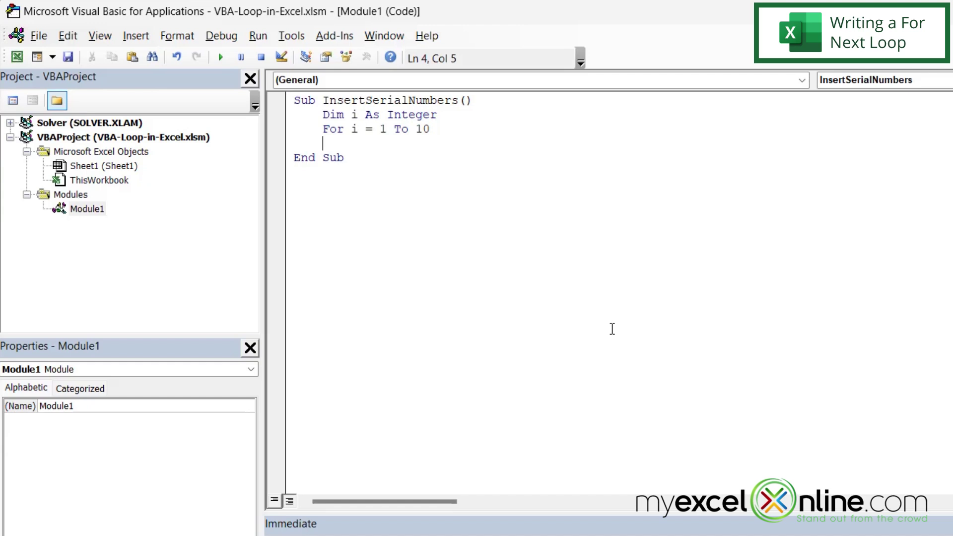
pyautogui.write('cell')
pyautogui.write('s')
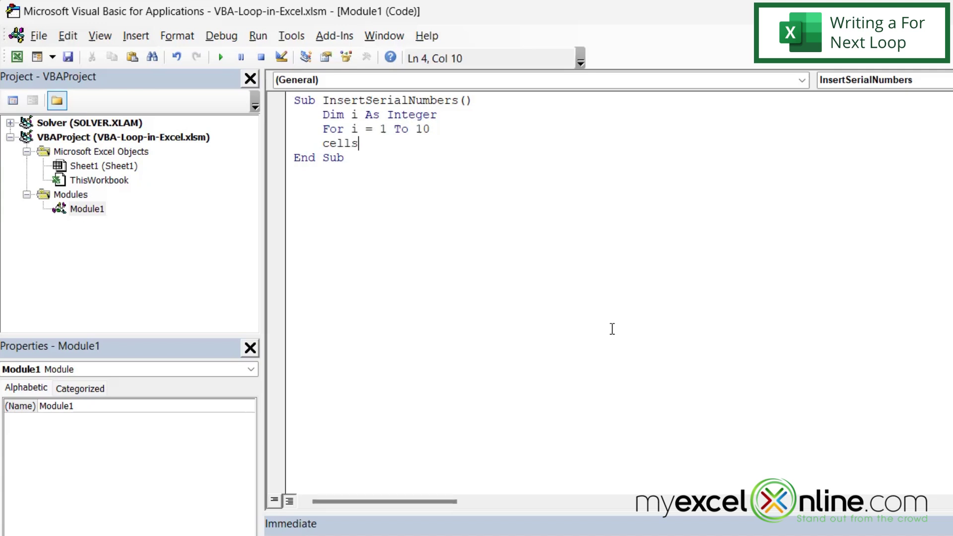
pyautogui.write('(')
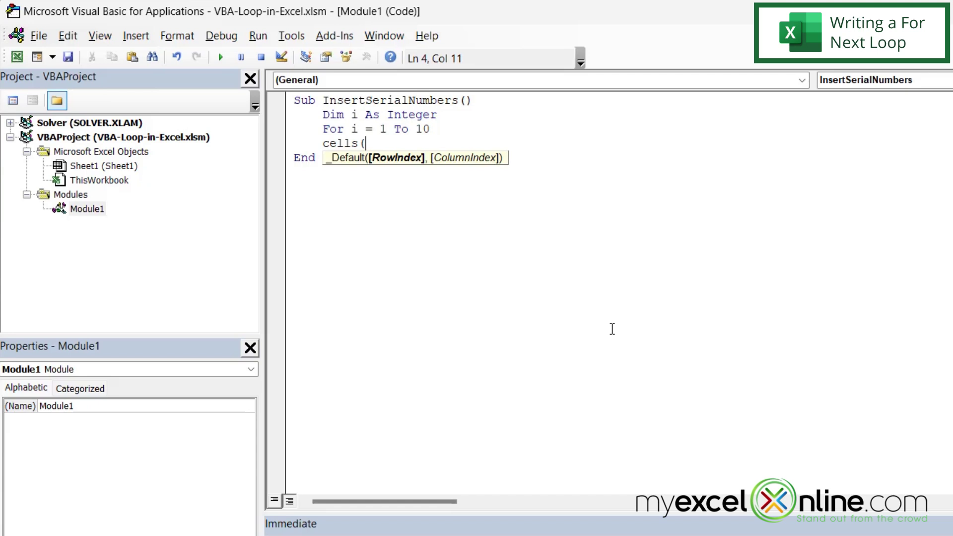
pyautogui.write('i')
pyautogui.write(',')
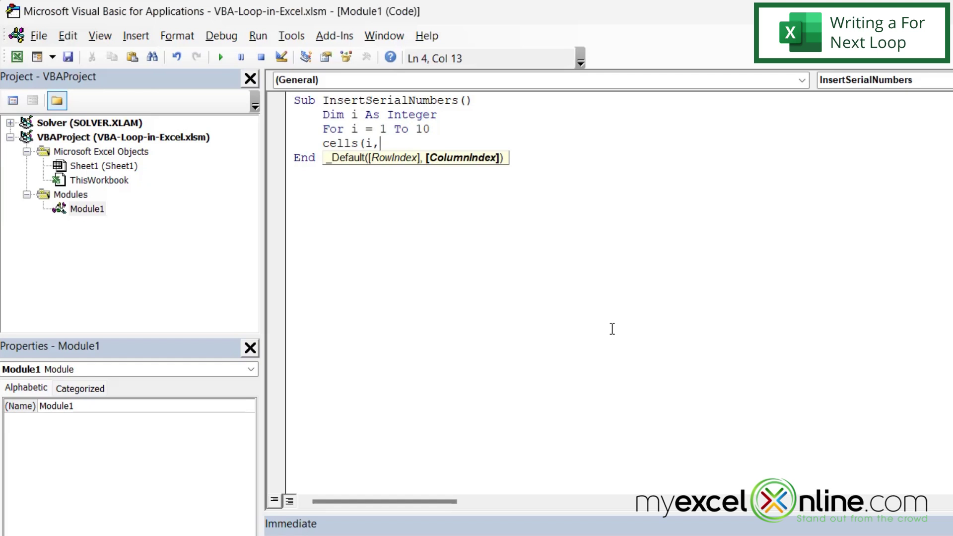
pyautogui.write('1')
pyautogui.write(')')
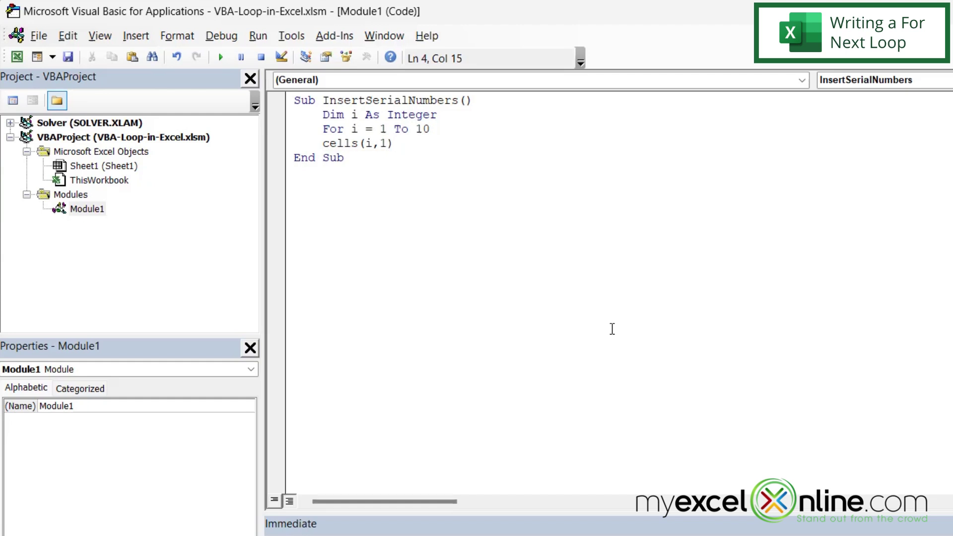
pyautogui.write('.value')
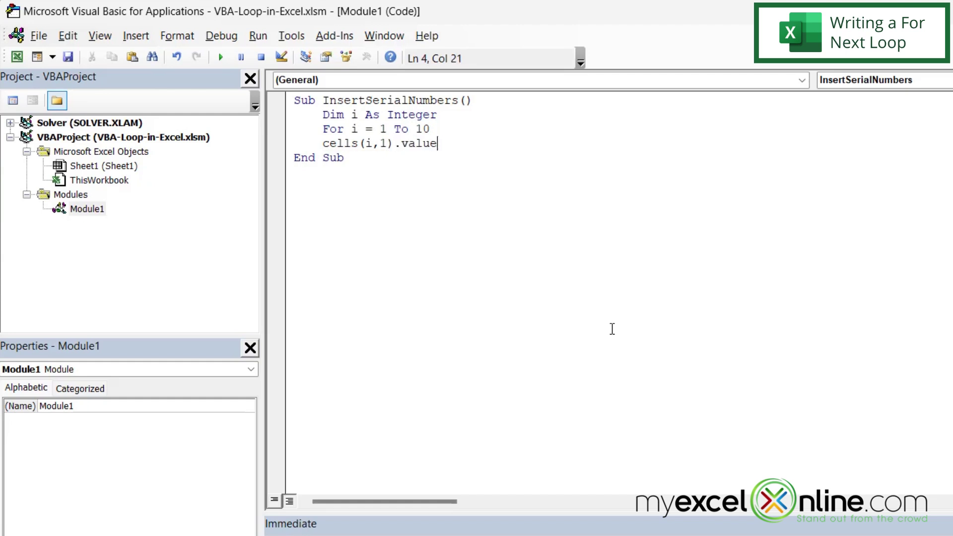
pyautogui.write('=i')
pyautogui.press('Return')
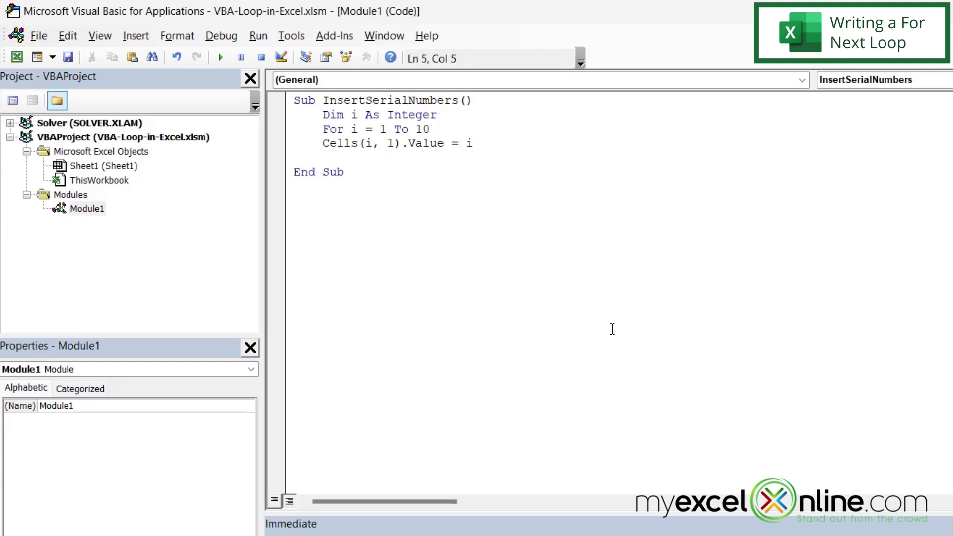
pyautogui.write('nex')
pyautogui.write('t i')
# Indent the Cells(i, 1) line inside the loop and leave the cursor after End Sub.
pyautogui.click(322, 142)
pyautogui.press('Tab')
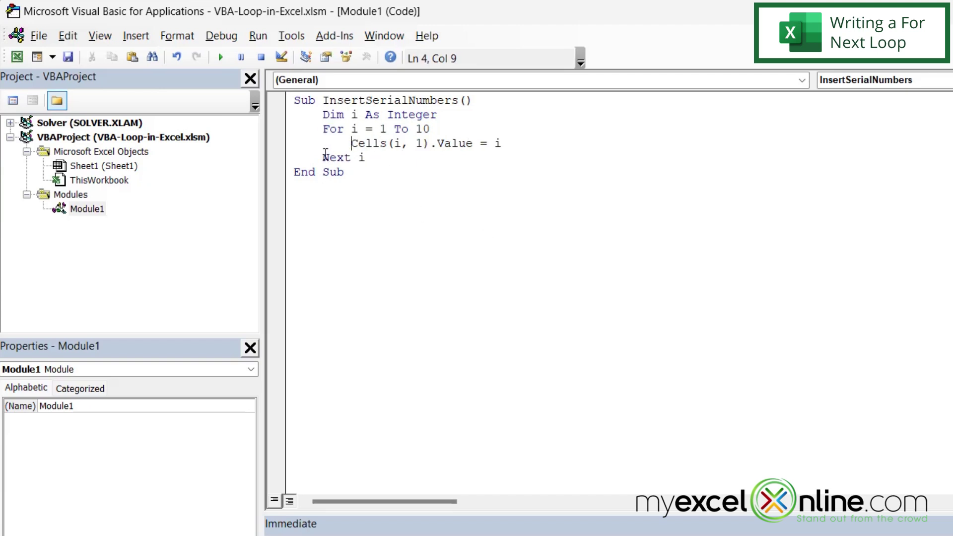
pyautogui.click(397, 188)
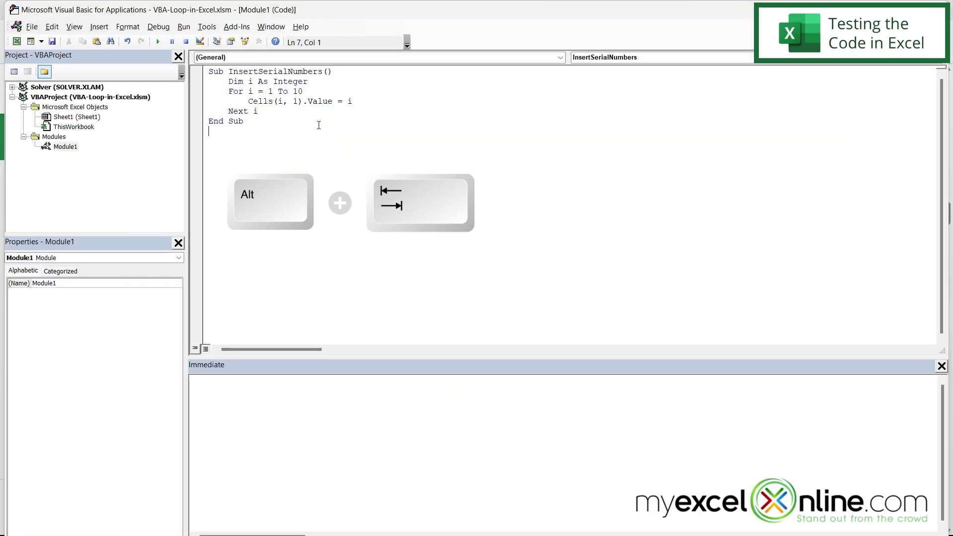
# Switch to the workbook and list its macros via View > Macros > View Macros.
pyautogui.hotkey('alt', 'Tab')
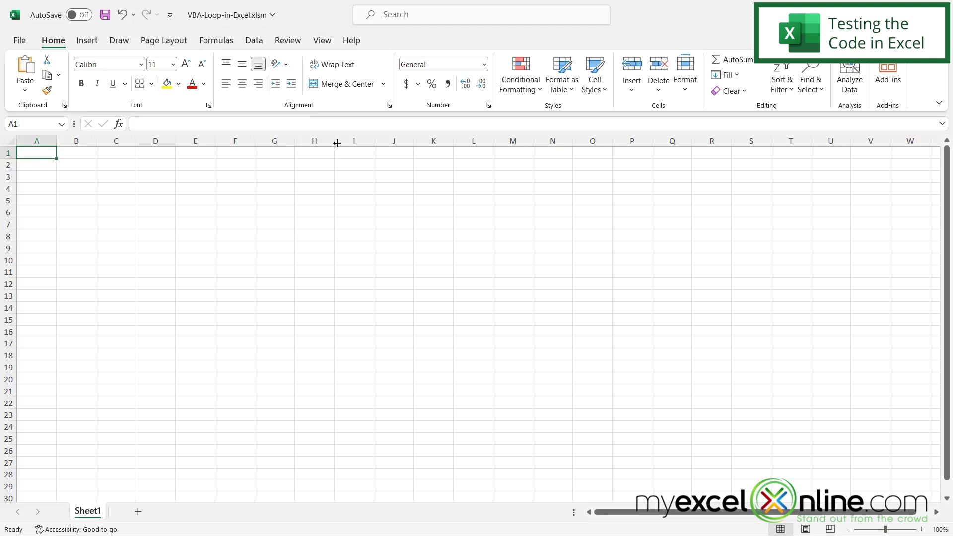
pyautogui.click(323, 40)
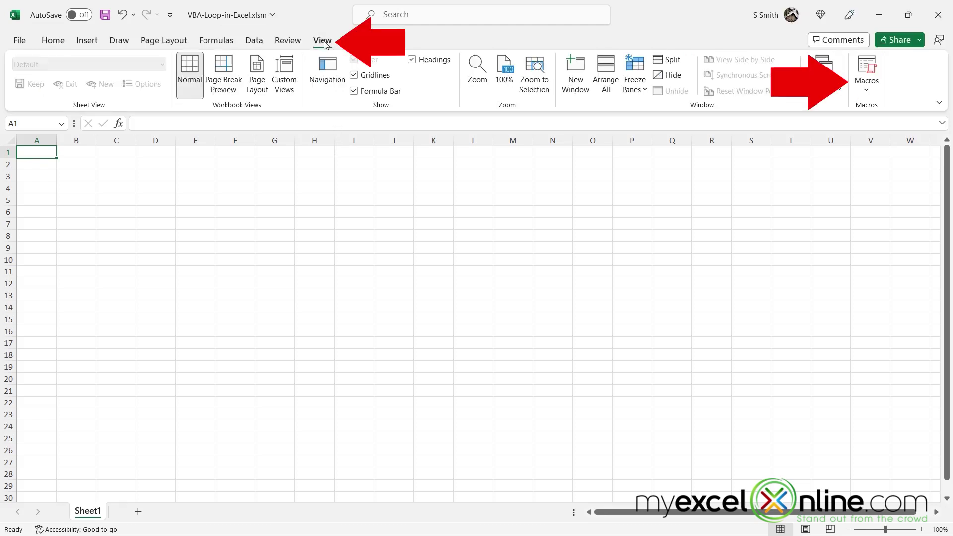
pyautogui.click(867, 90)
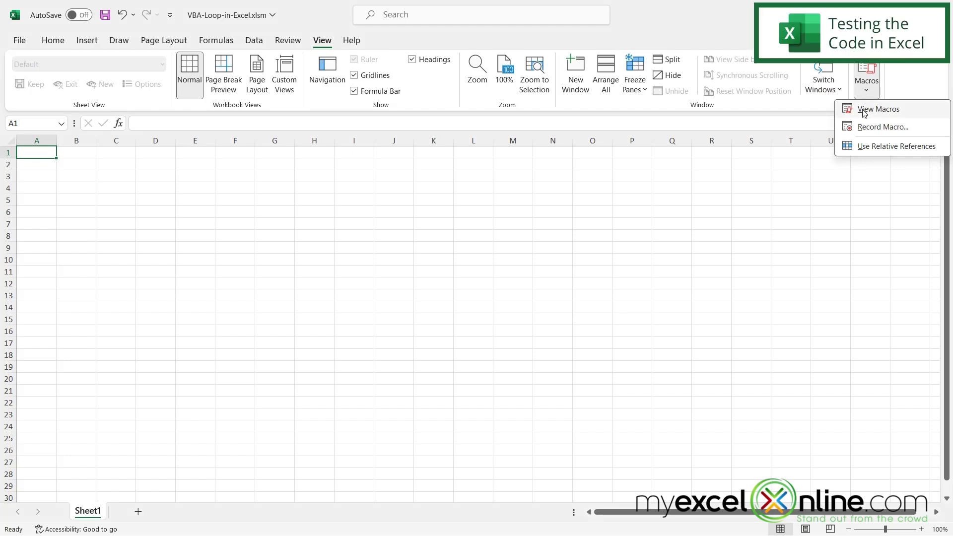
pyautogui.click(878, 109)
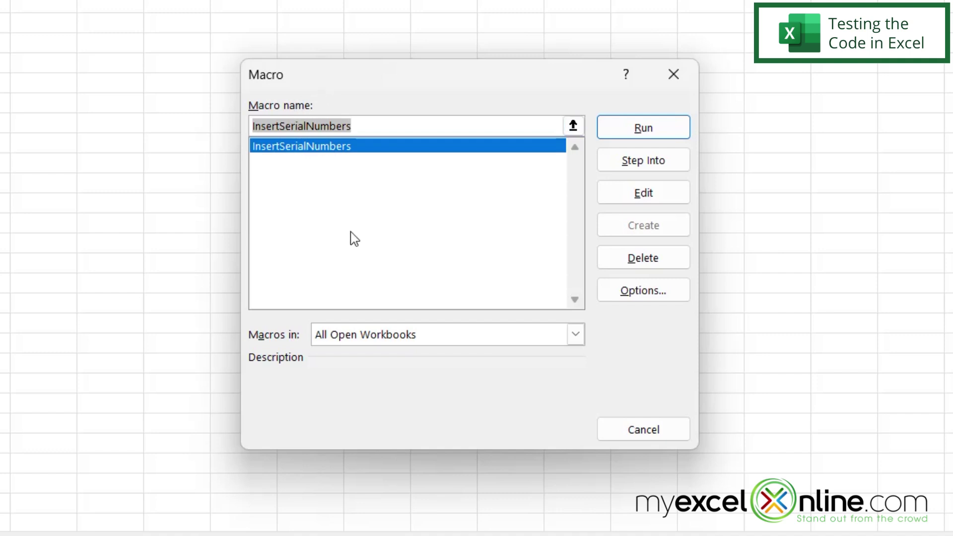
# Run InsertSerialNumbers so column A fills with 1 through 10.
pyautogui.click(643, 129)
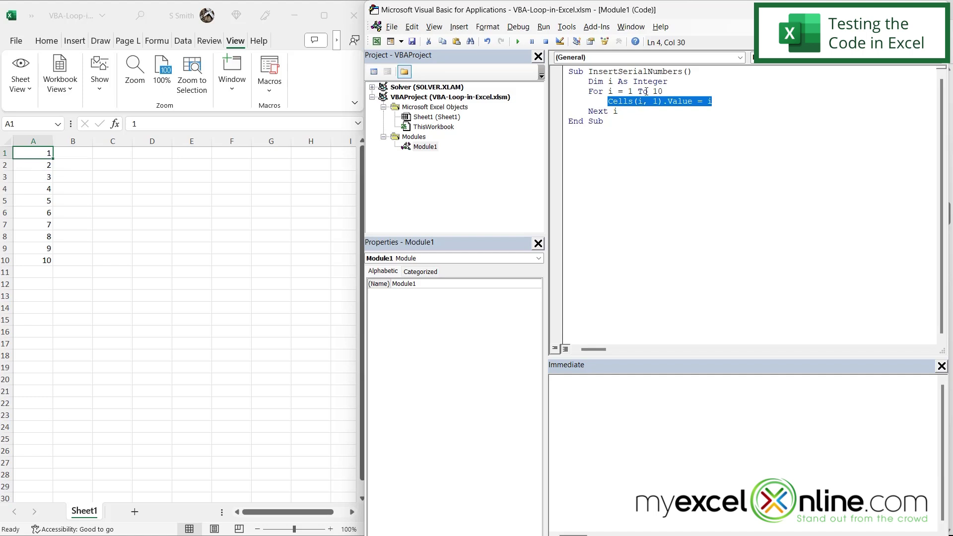
# Review cells A2, A3 and empty A11 against the loop's upper limit of 10.
pyautogui.click(33, 166)
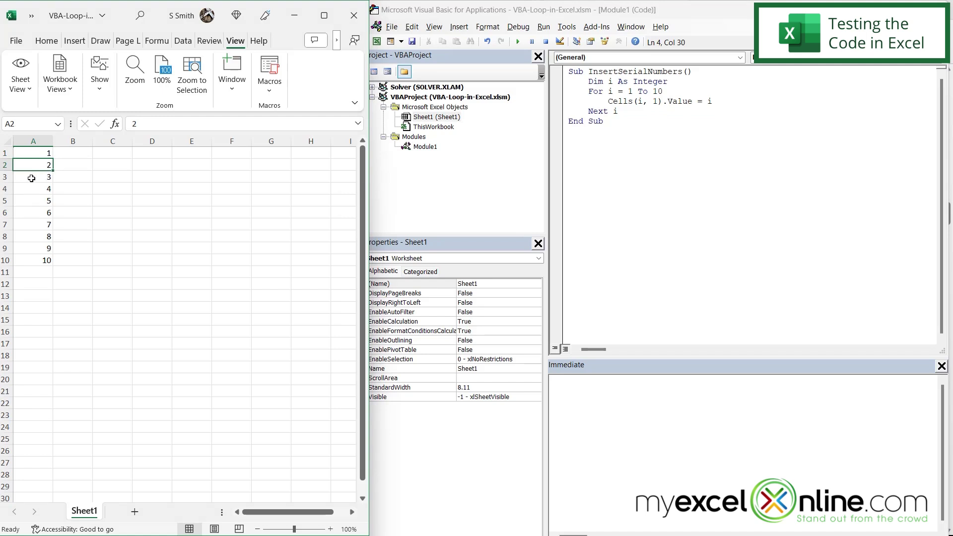
pyautogui.click(31, 178)
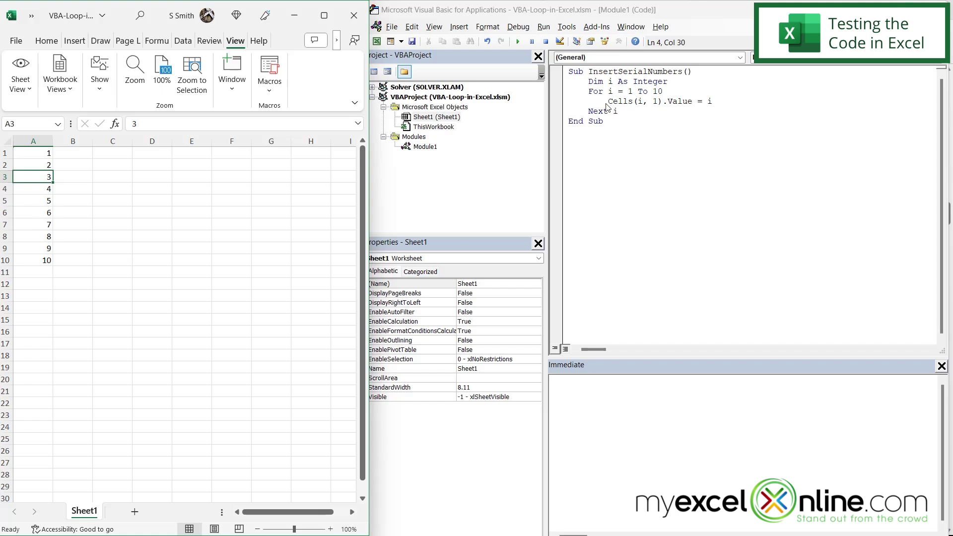
pyautogui.click(656, 91)
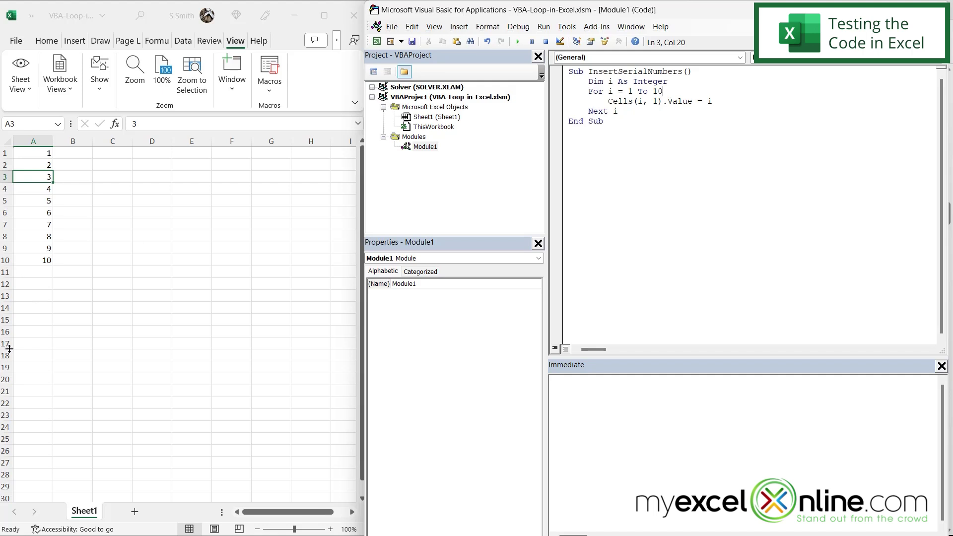
pyautogui.click(30, 273)
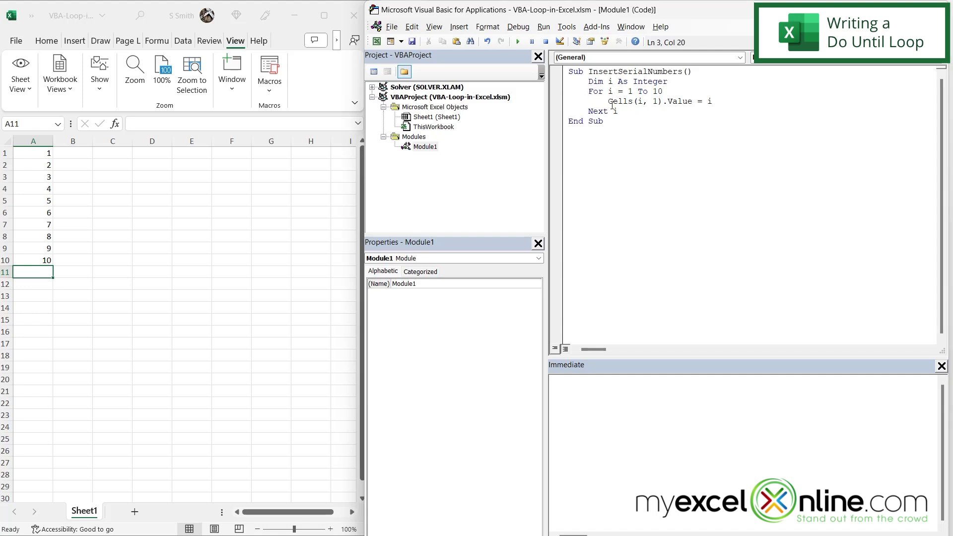
# Replace For/Next with Do Until i = 11 ... Loop and change Cells(i, 1) to Cells(i, 2).
pyautogui.moveTo(587, 90); pyautogui.dragTo(667, 90)
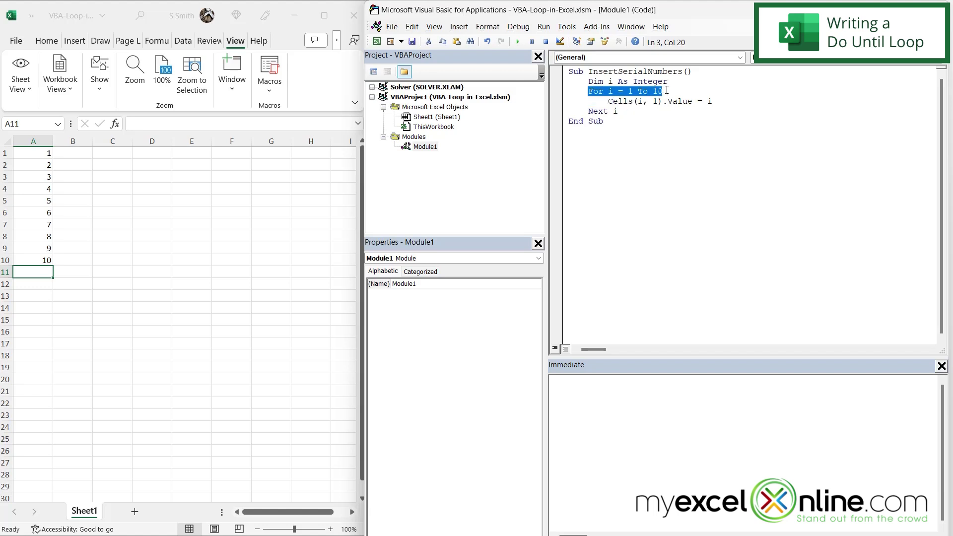
pyautogui.press('Delete')
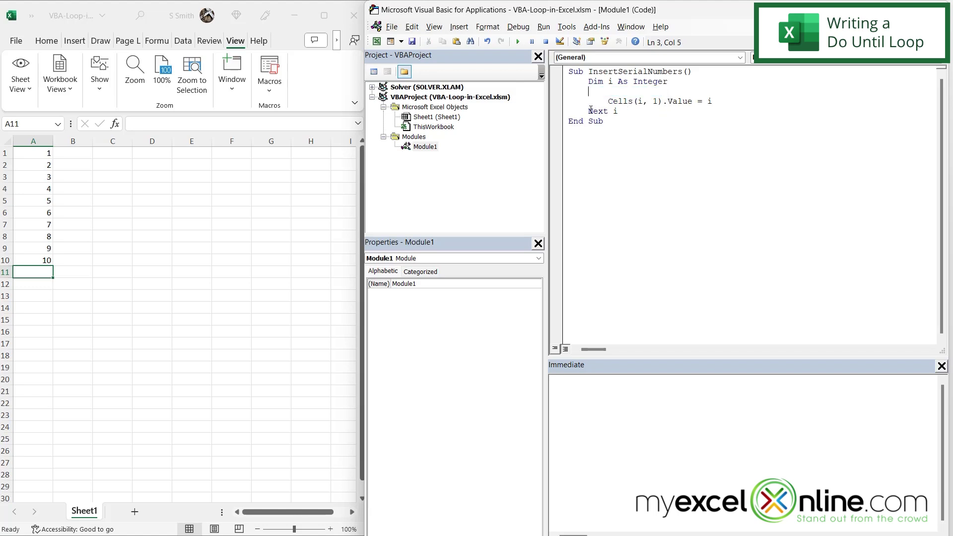
pyautogui.moveTo(588, 110); pyautogui.dragTo(618, 110)
pyautogui.press('Delete')
pyautogui.write('do until ')
pyautogui.write('i=')
pyautogui.write('11')
pyautogui.click(591, 110)
pyautogui.write('loop')
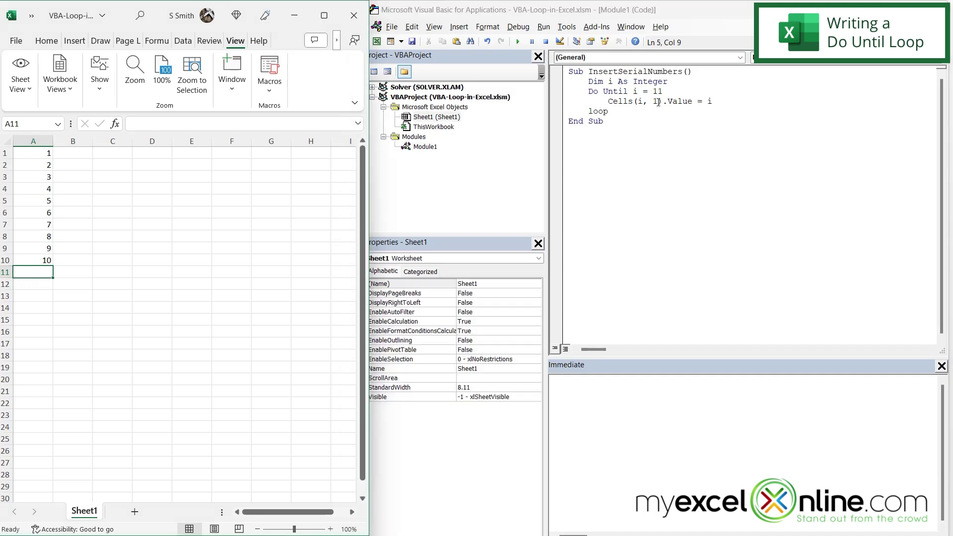
pyautogui.doubleClick(657, 101)
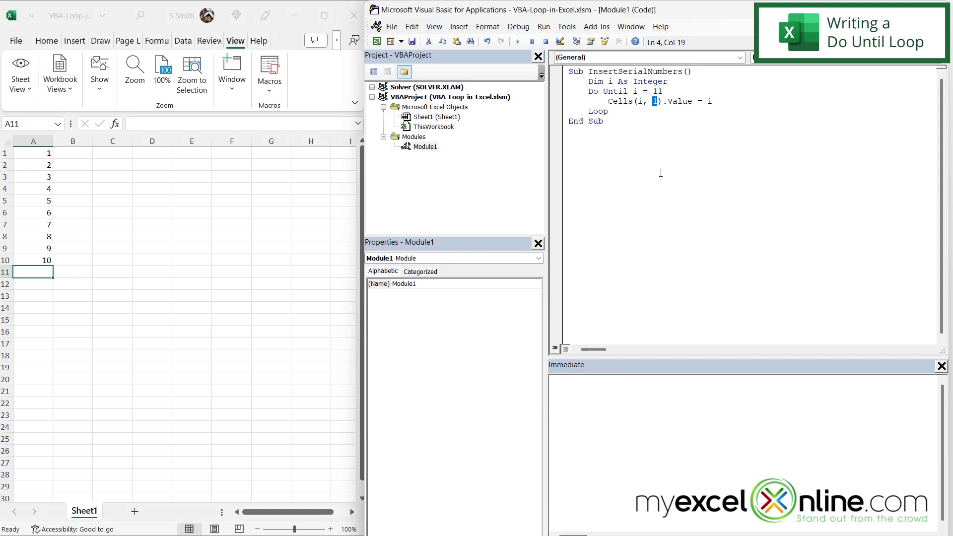
pyautogui.write('2')
# Add i = i + 1 inside the loop and i = 1 after the Dim declaration.
pyautogui.click(709, 102)
pyautogui.press('Return')
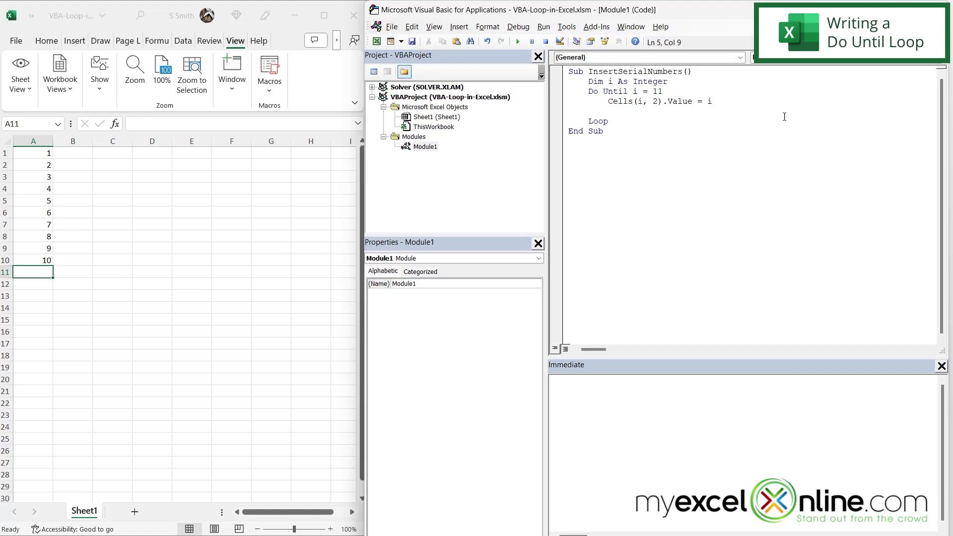
pyautogui.write('i')
pyautogui.write('=i+1')
pyautogui.press('Down')
pyautogui.press('Down')
pyautogui.click(673, 83)
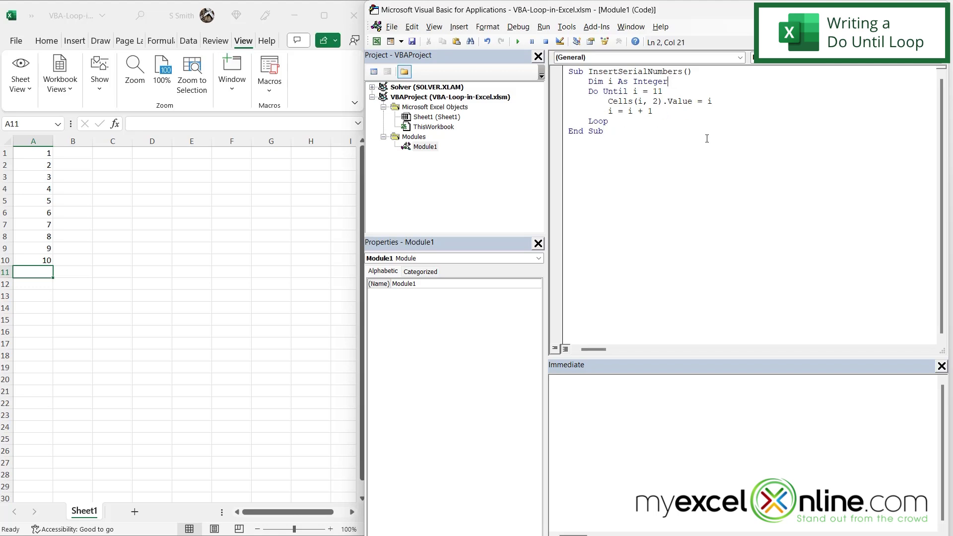
pyautogui.press('Return')
pyautogui.write('i=1')
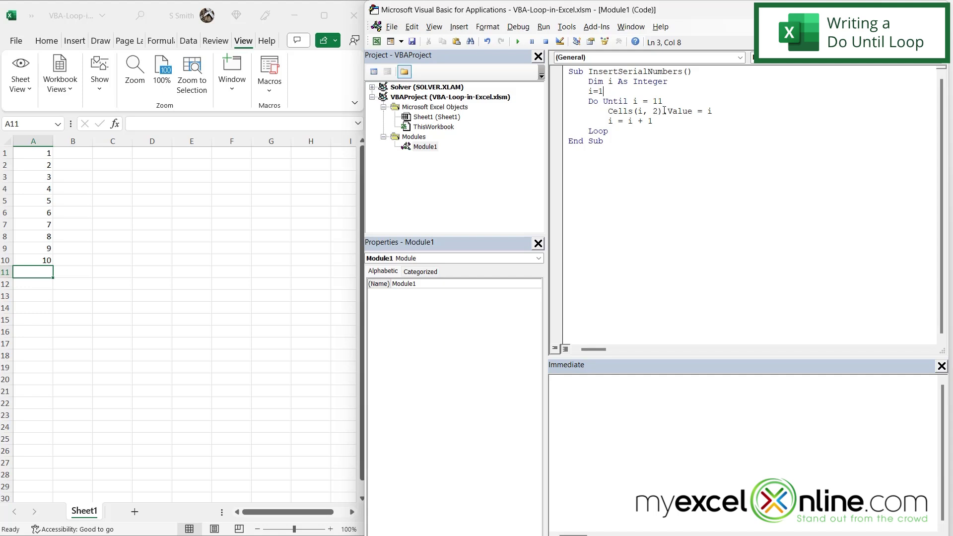
pyautogui.click(651, 140)
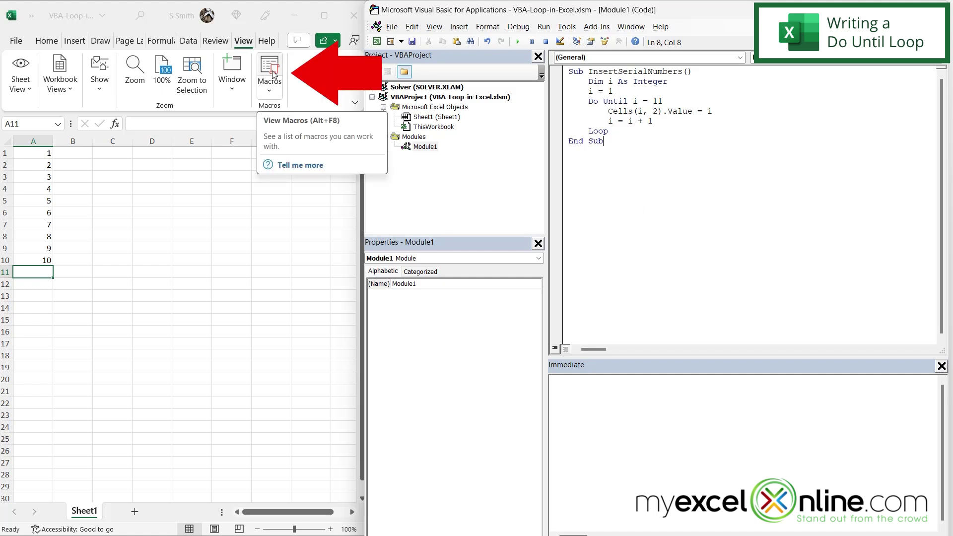
# Run InsertSerialNumbers from the Macros list so column B fills with 1 through 10.
pyautogui.click(273, 74)
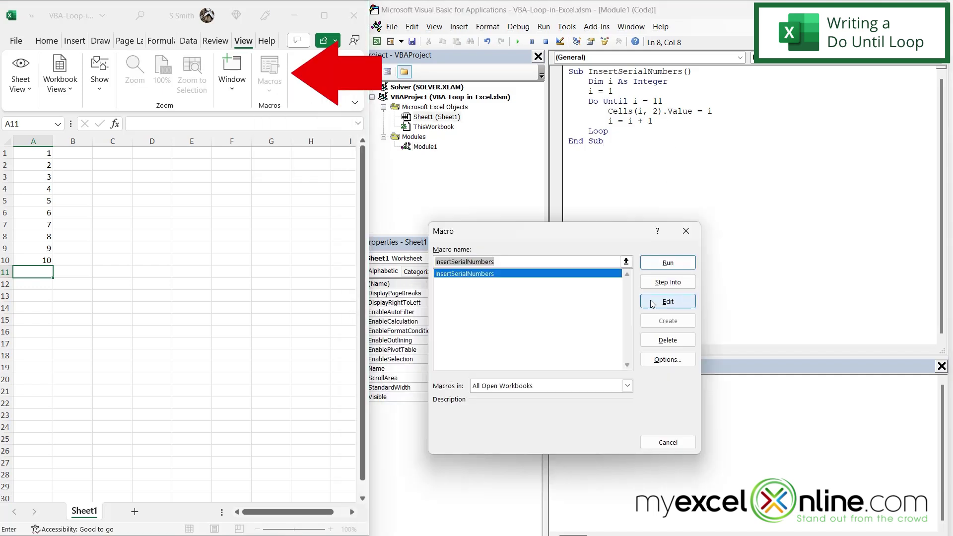
pyautogui.click(668, 263)
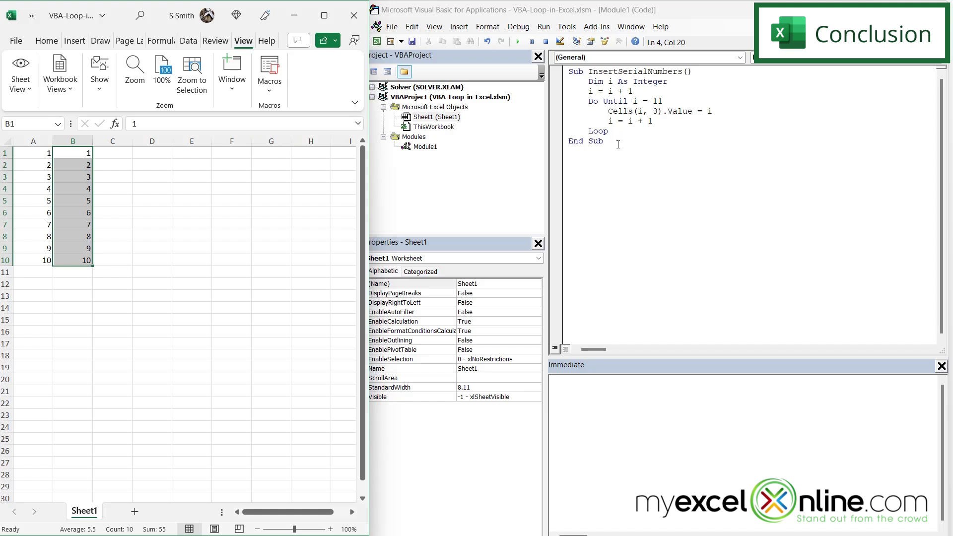
pyautogui.click(617, 144)
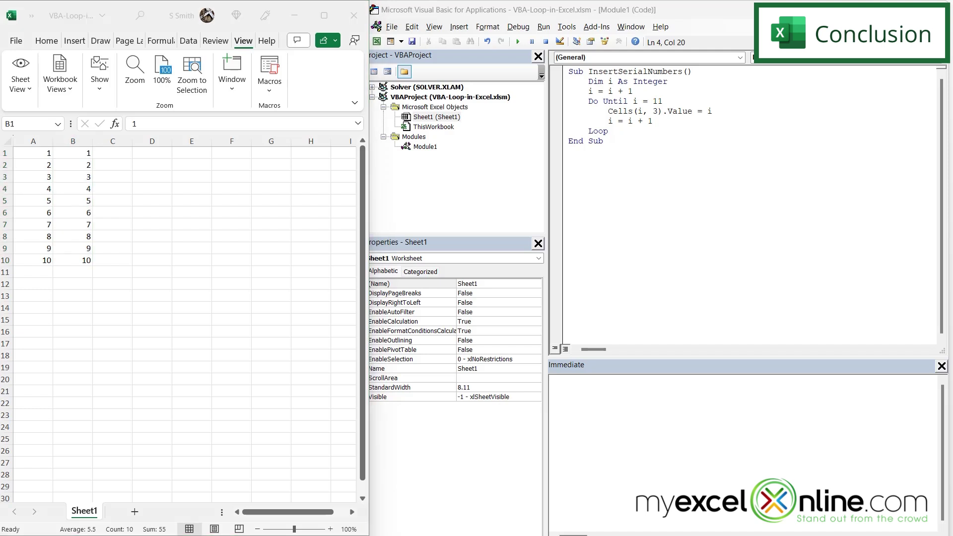